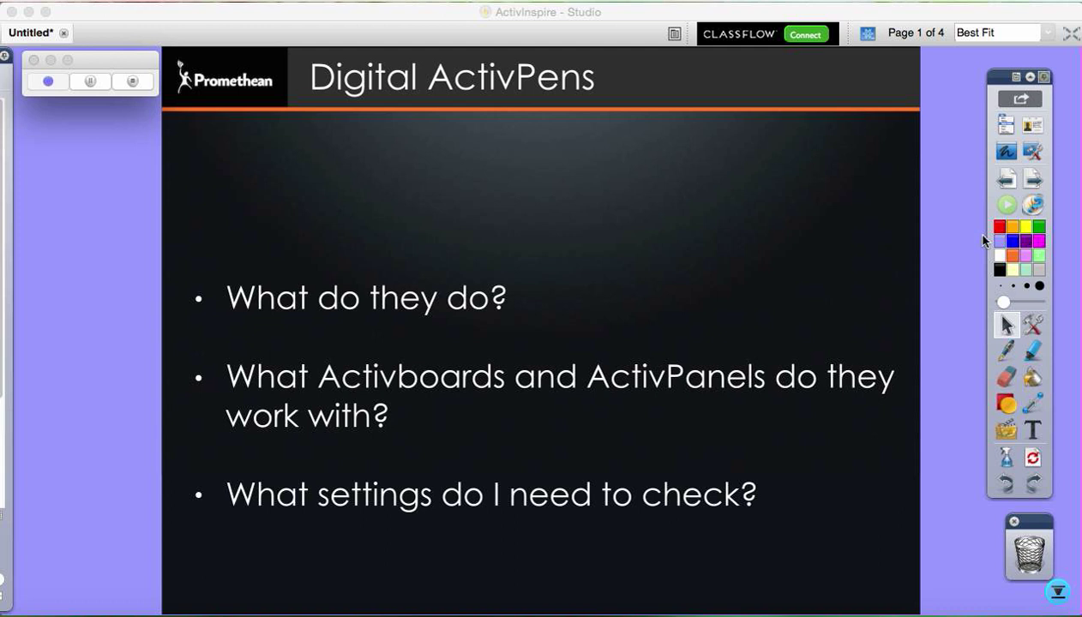
- Advance the flipchart to page 2 of 4, showing the two Promethean pen photos
left_click(1032, 178)
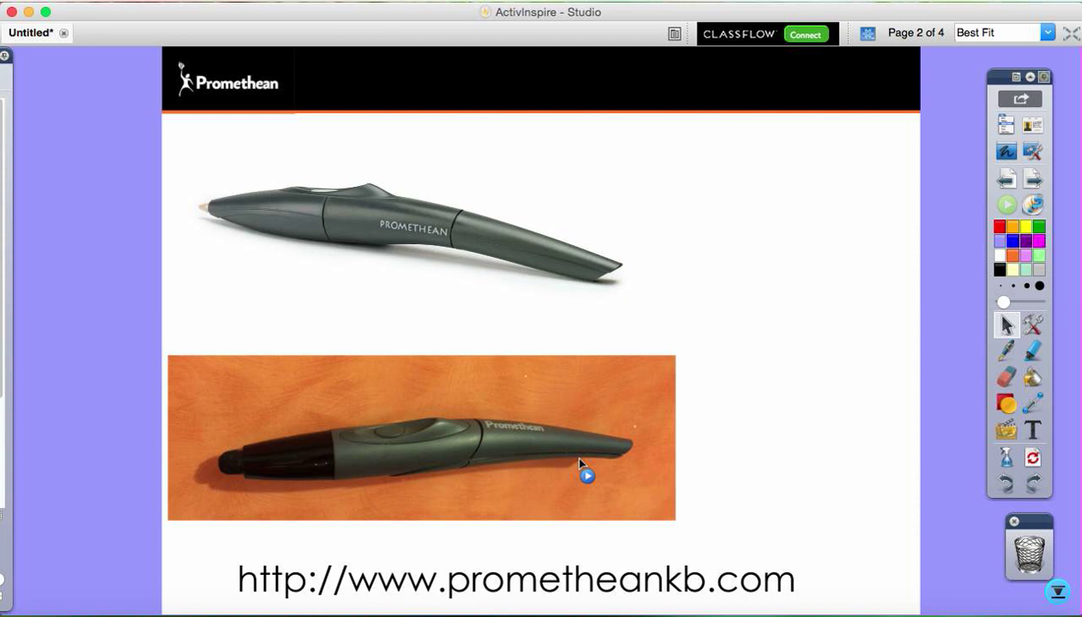
- Reveal the hidden photo of the pen in its packaging box on page 2
key("super+v")
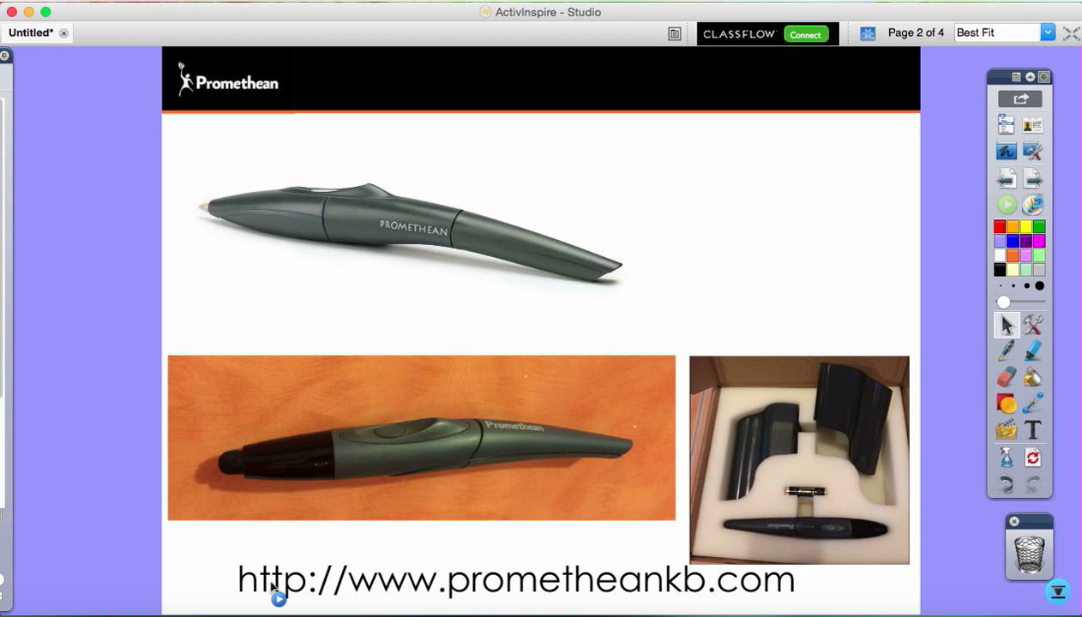
- Follow the prometheankb.com link and choose the English Asia Pacific knowledge base
left_click(584, 590)
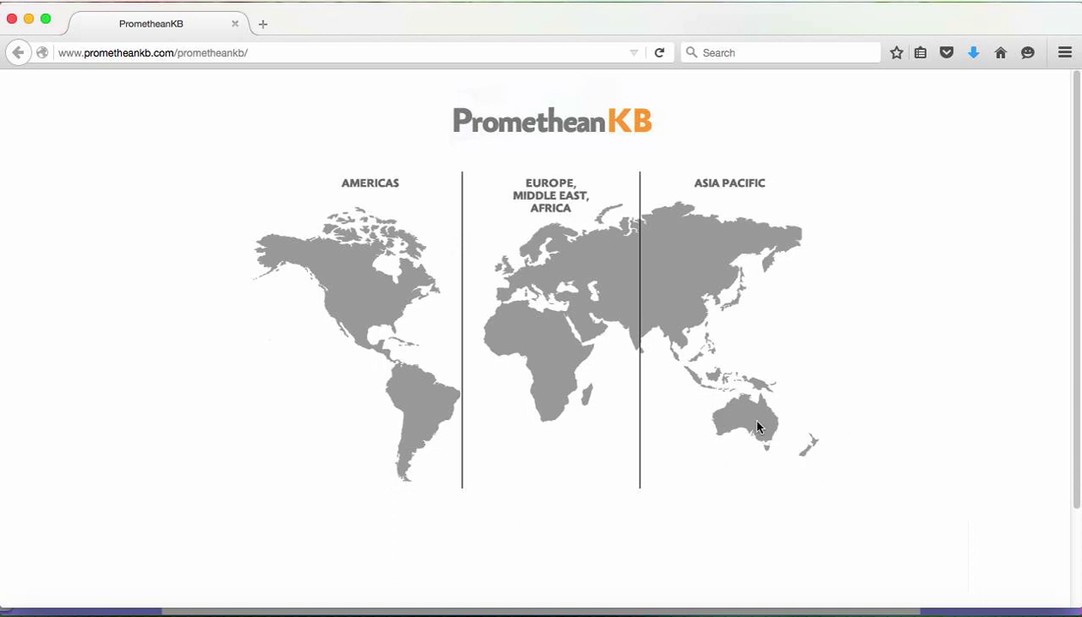
mouse_move(722, 336)
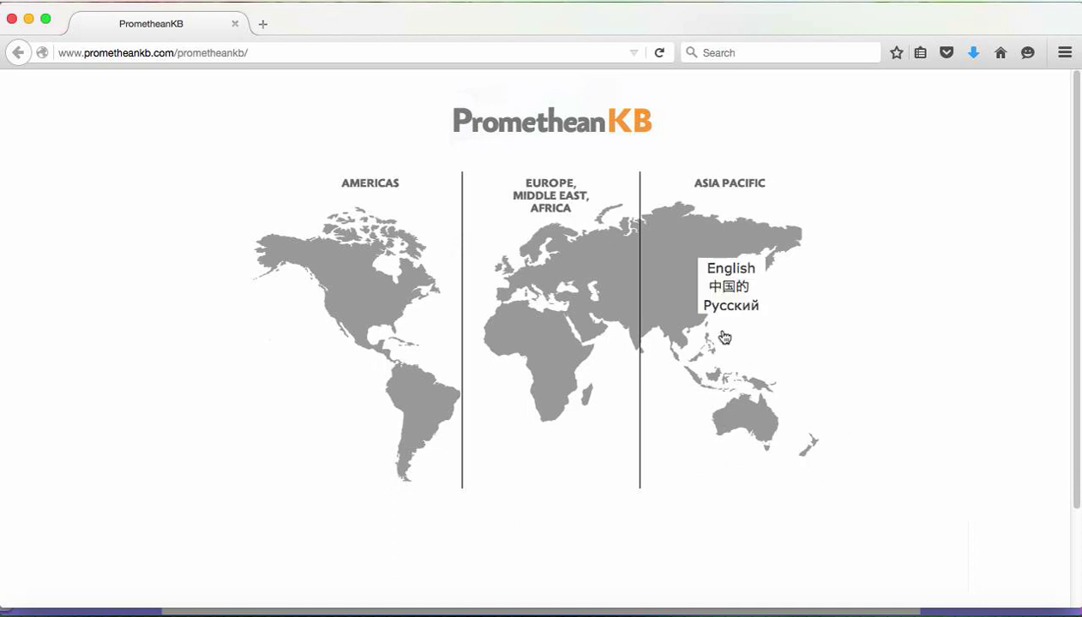
left_click(723, 272)
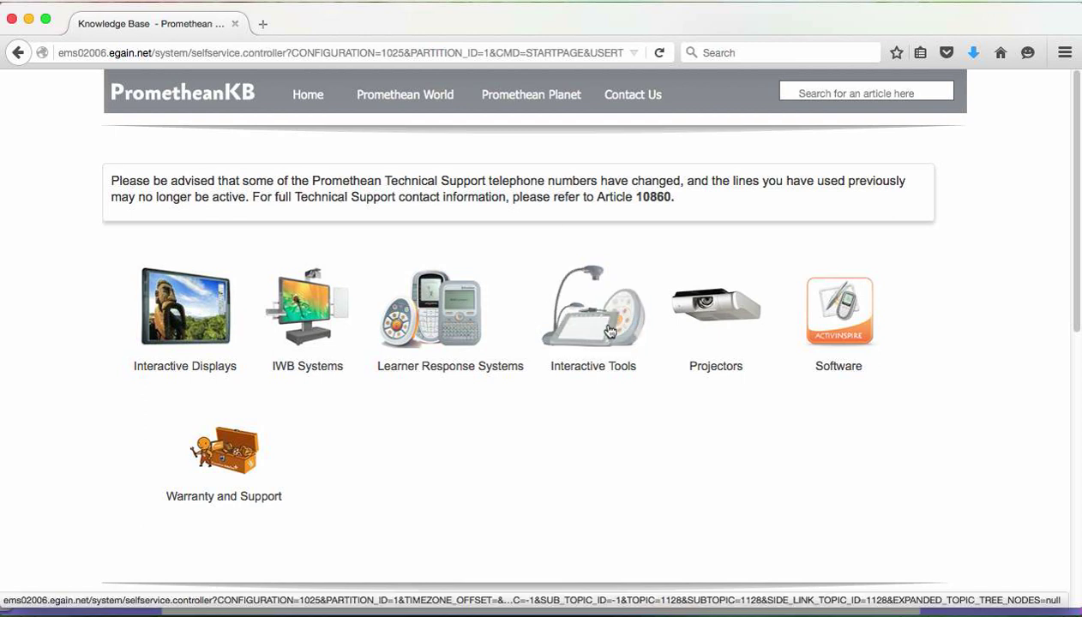
- Open the Interactive Tools category and browse its products, such as ActivArena and ActivSlate
left_click(610, 331)
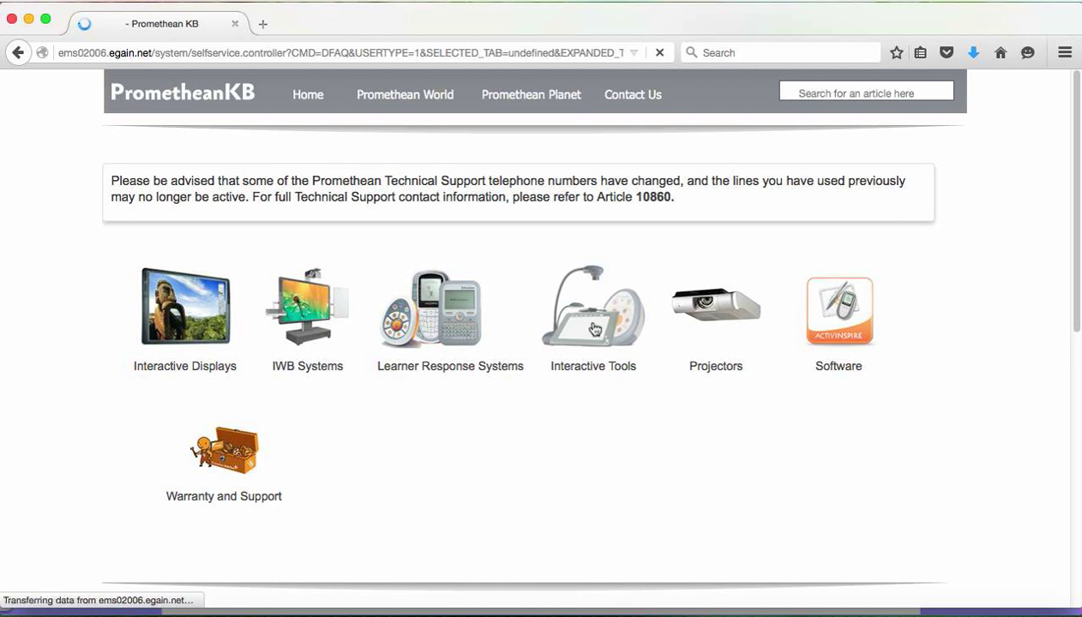
scroll(595, 330, "down", 10)
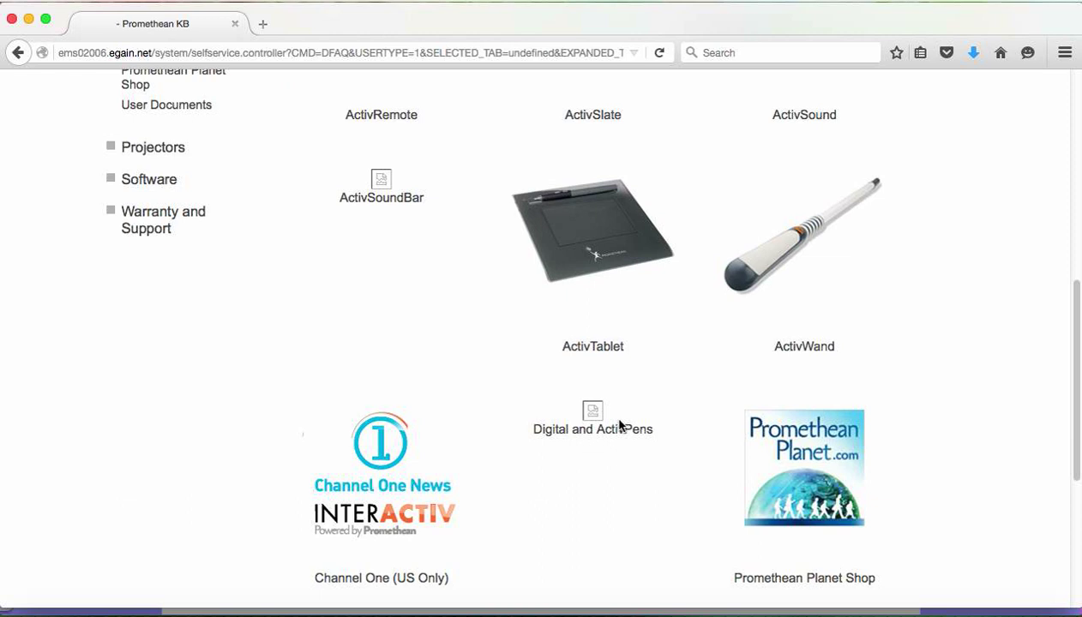
scroll(600, 442, "up", 10)
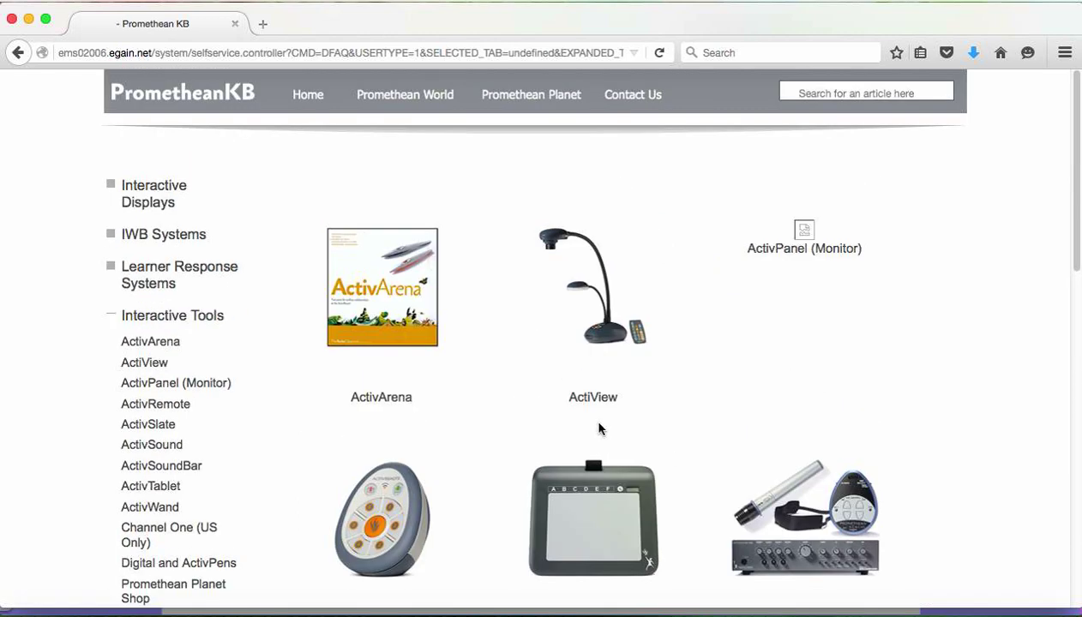
- Search the knowledge base for 'digital pen' and scroll to the 37 matching articles
left_click(866, 91)
type("d")
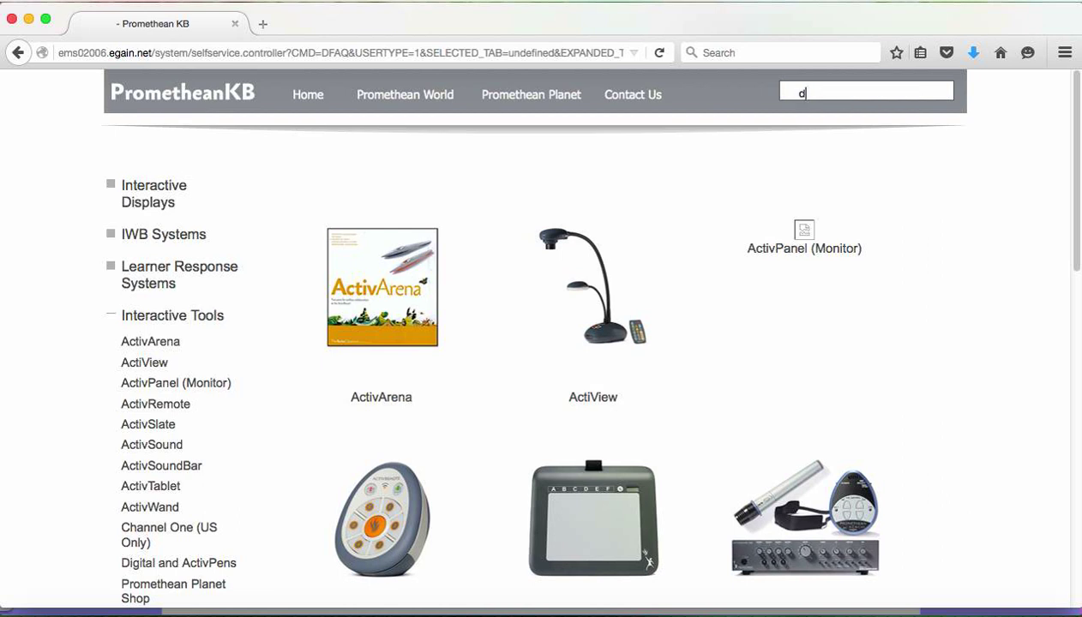
type("igital pen")
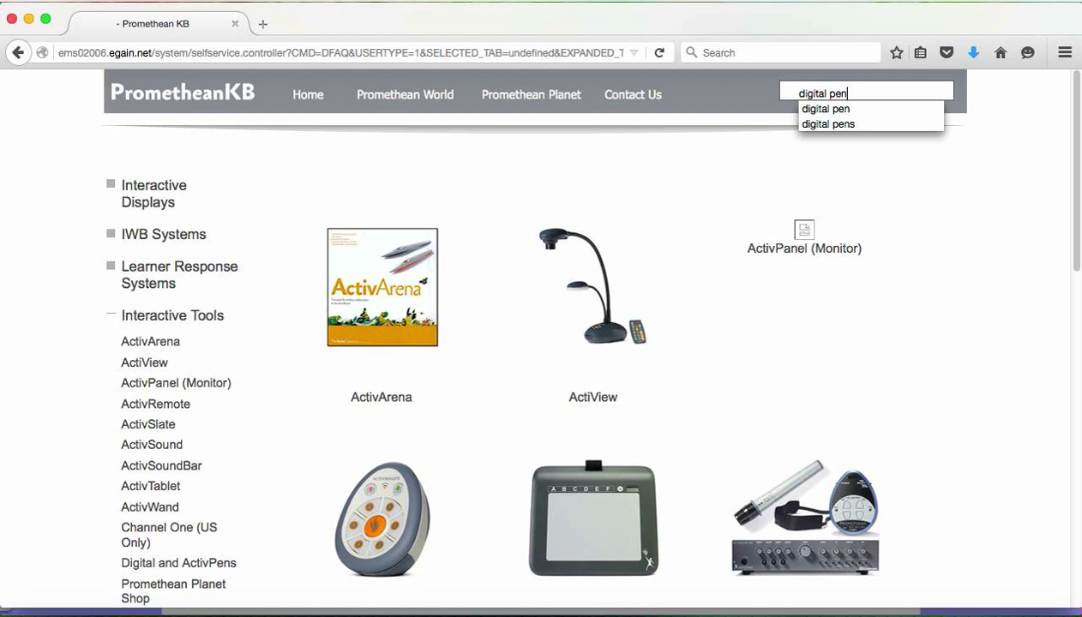
key("Return")
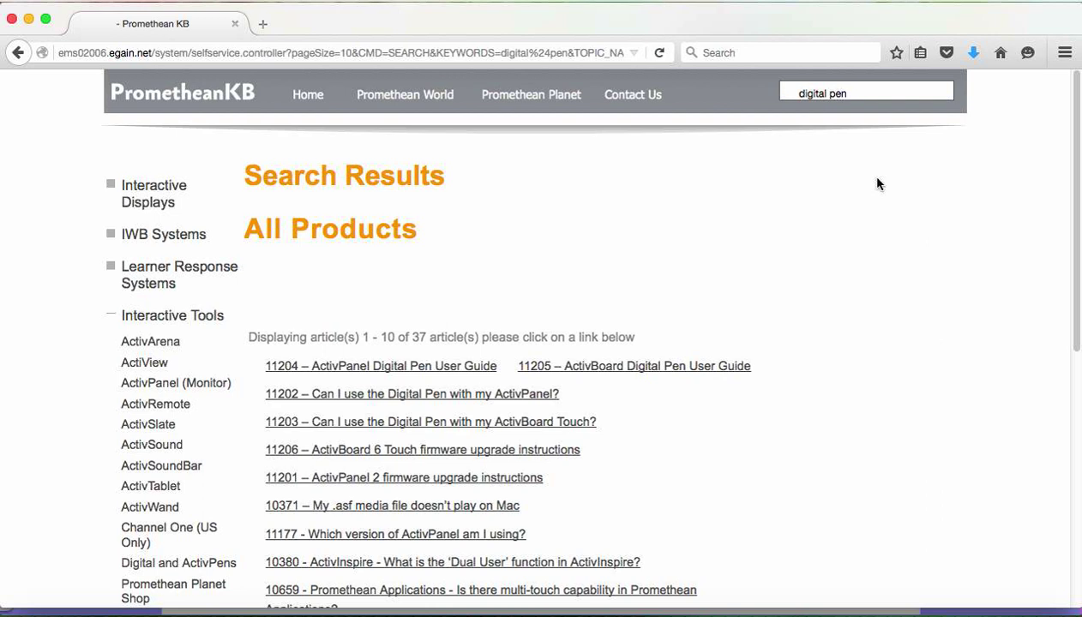
scroll(817, 321, "down", 3)
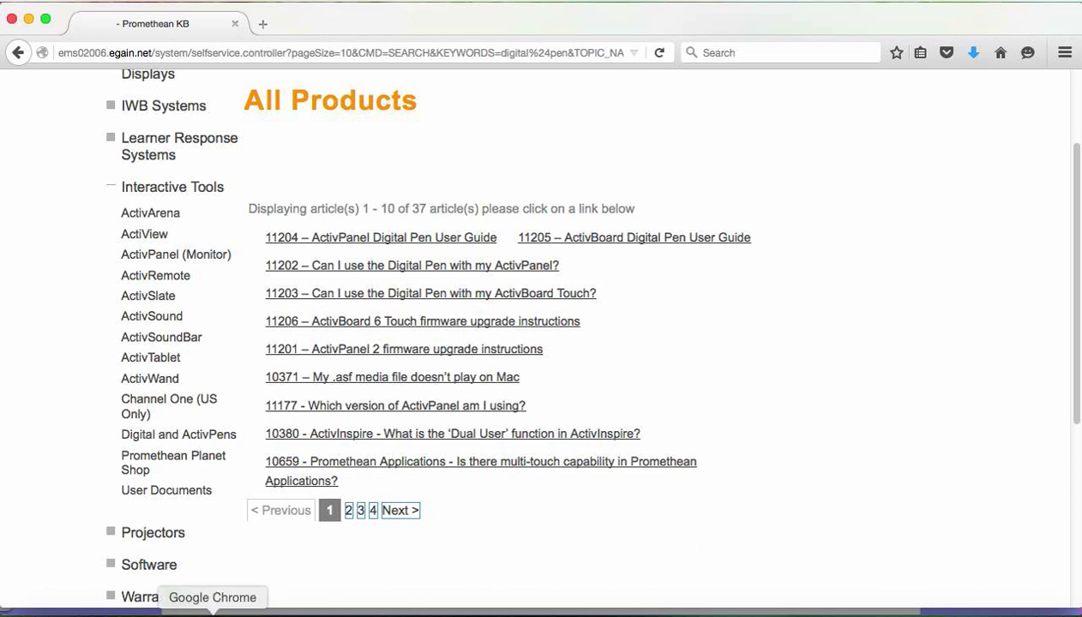
- Switch to Chrome to show article 11202 on using the Digital Pen with ActivPanel
left_click(213, 610)
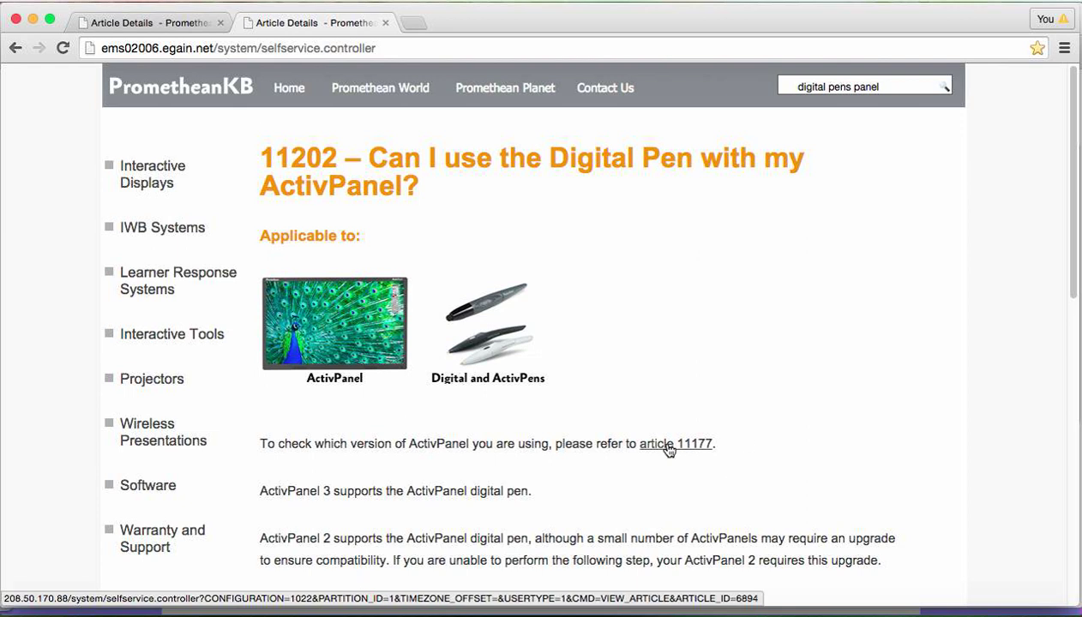
scroll(669, 450, "down", 5)
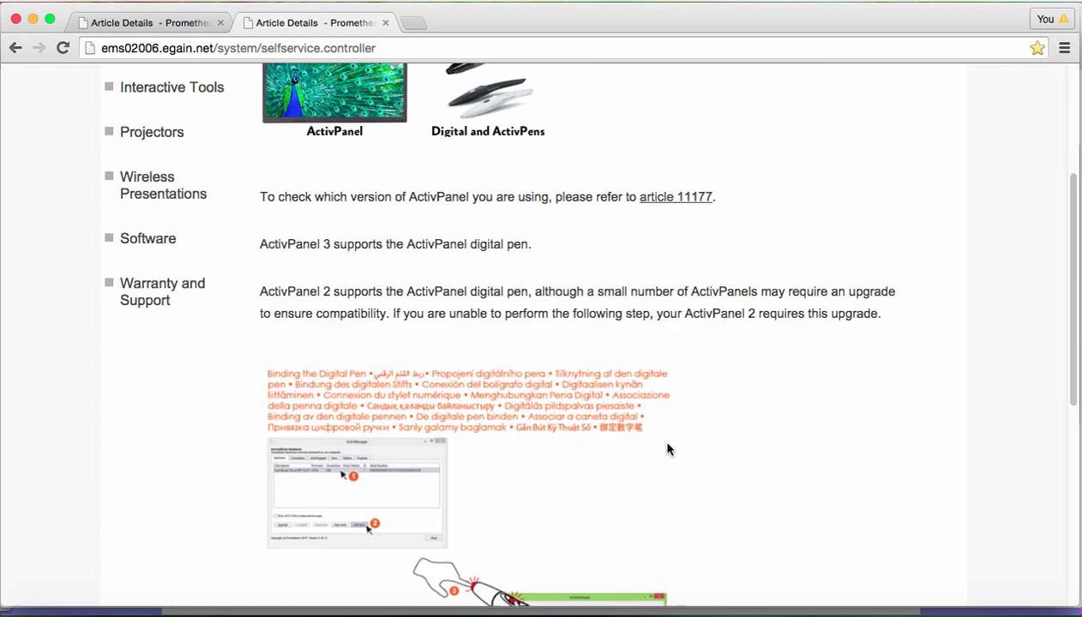
scroll(668, 450, "down", 1)
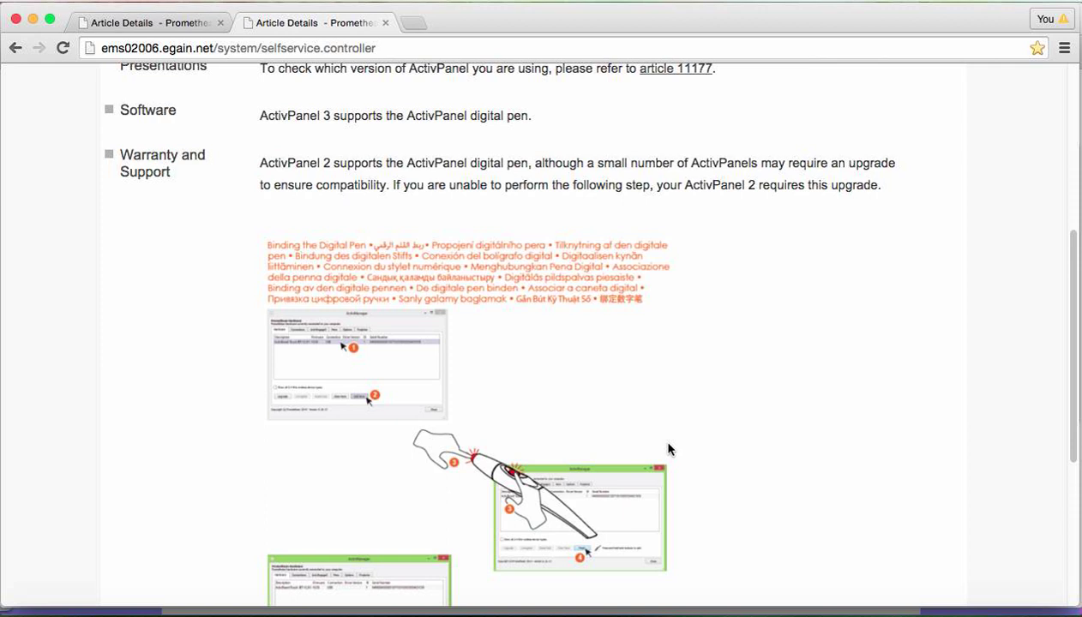
scroll(670, 448, "down", 2)
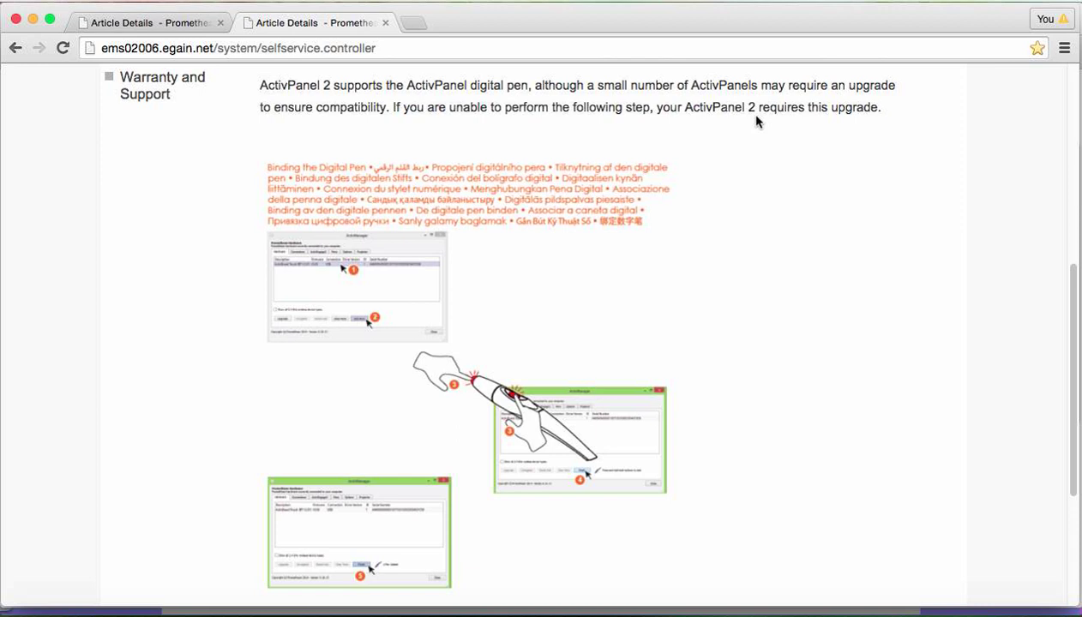
scroll(756, 118, "down", 5)
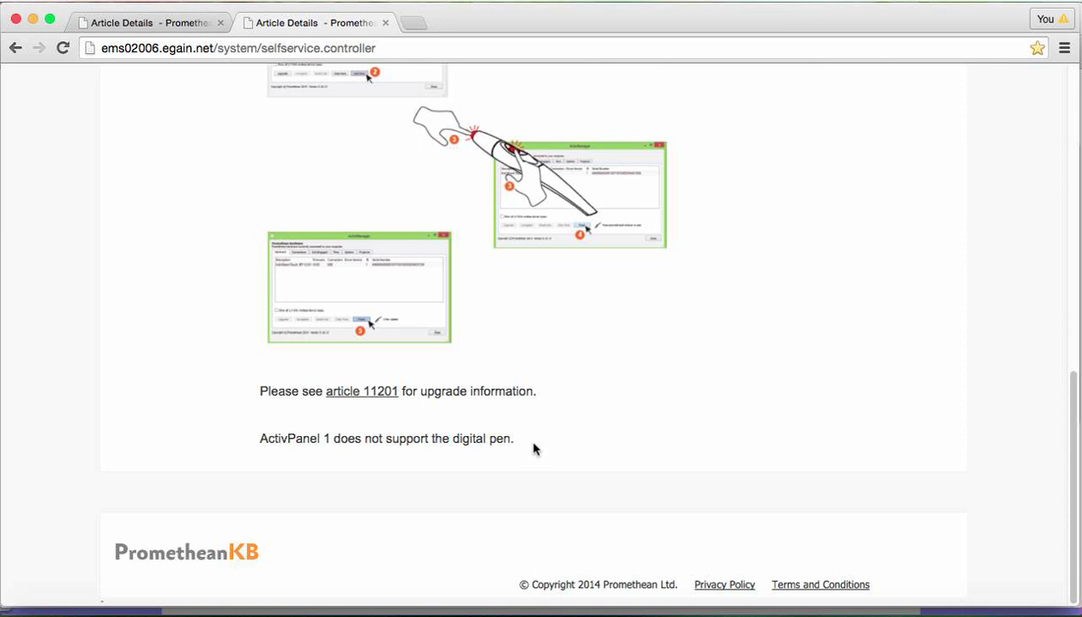
scroll(540, 445, "up", 1)
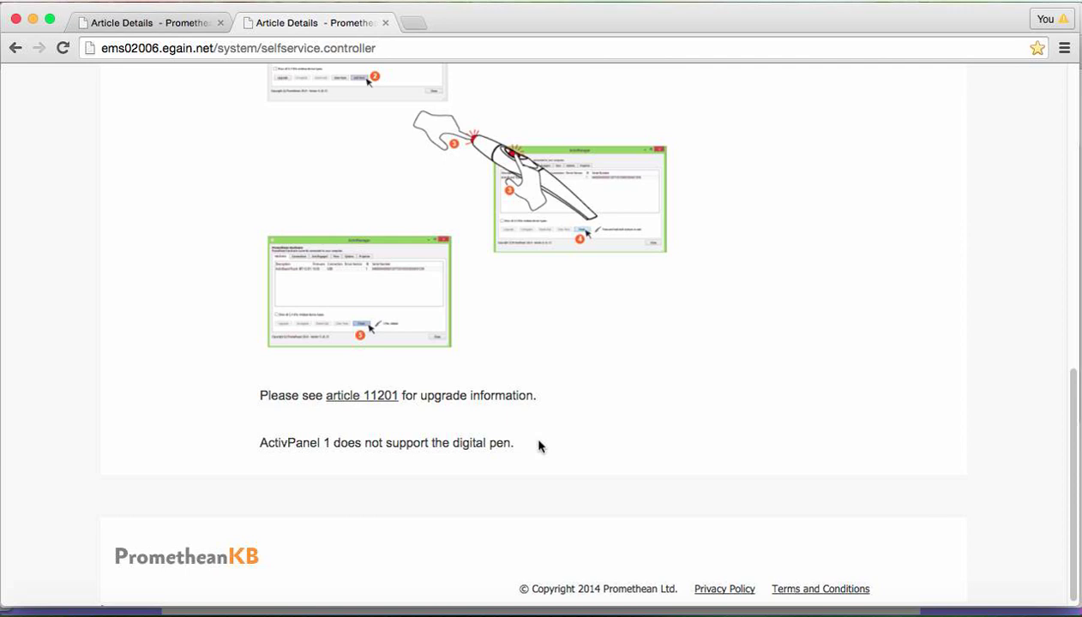
scroll(580, 270, "up", 15)
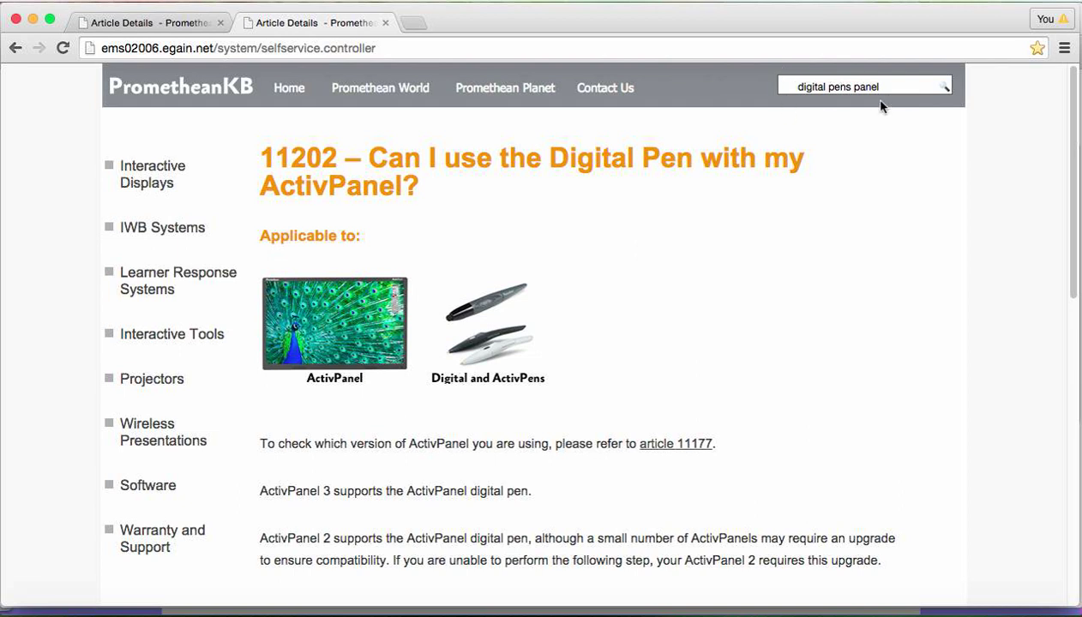
- Skim the ActivBoard Touch article, then return to the ActivInspire flipchart on page 2
left_click(168, 26)
scroll(597, 177, "up", 3)
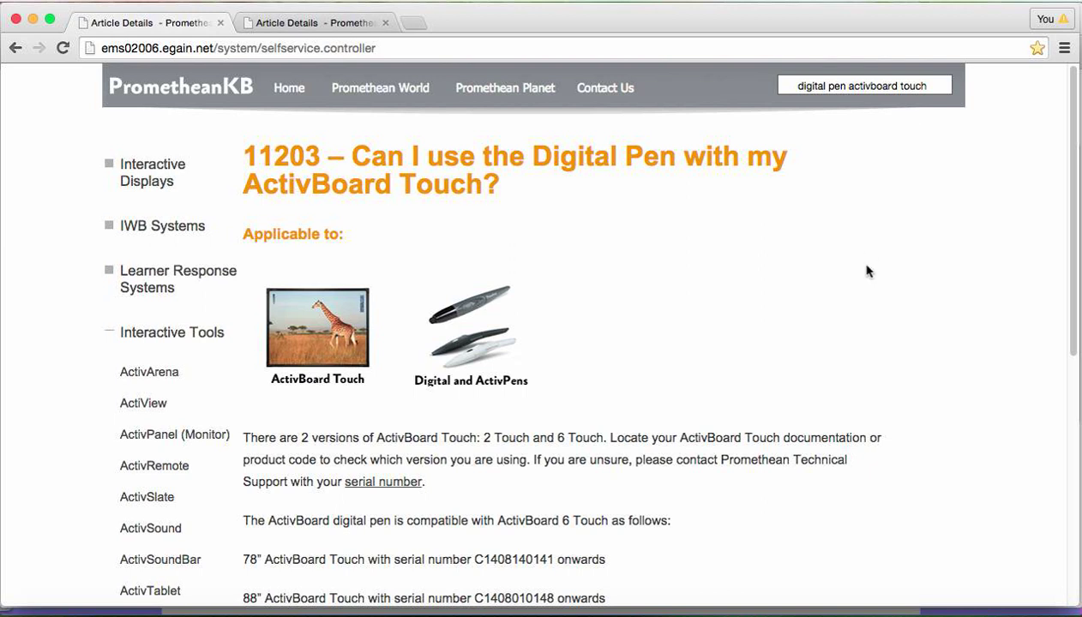
scroll(866, 271, "down", 1)
scroll(867, 271, "down", 3)
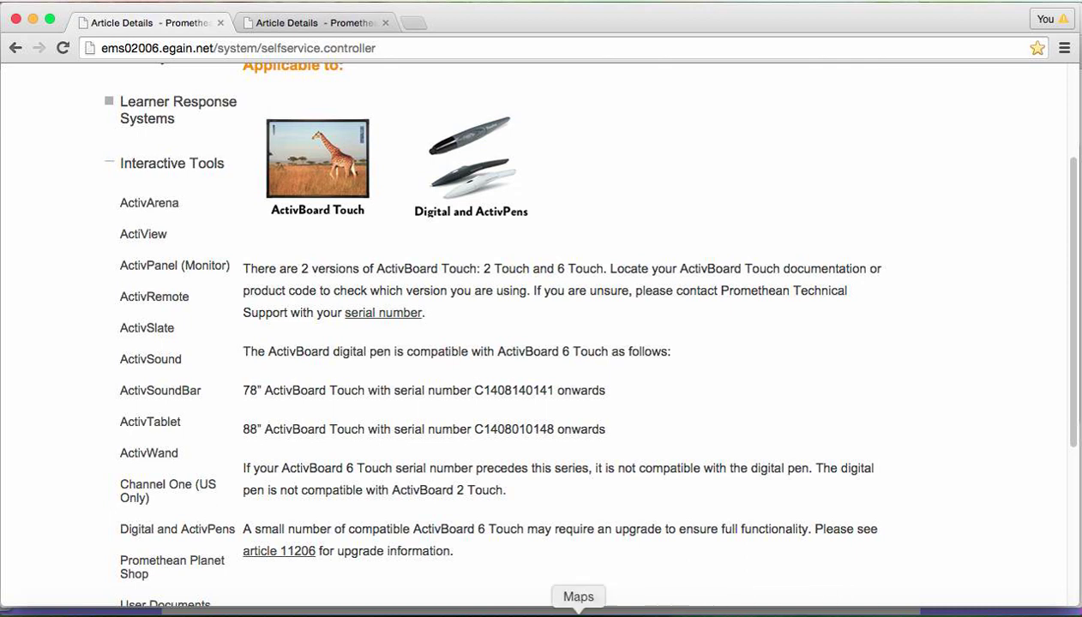
right_click(519, 613)
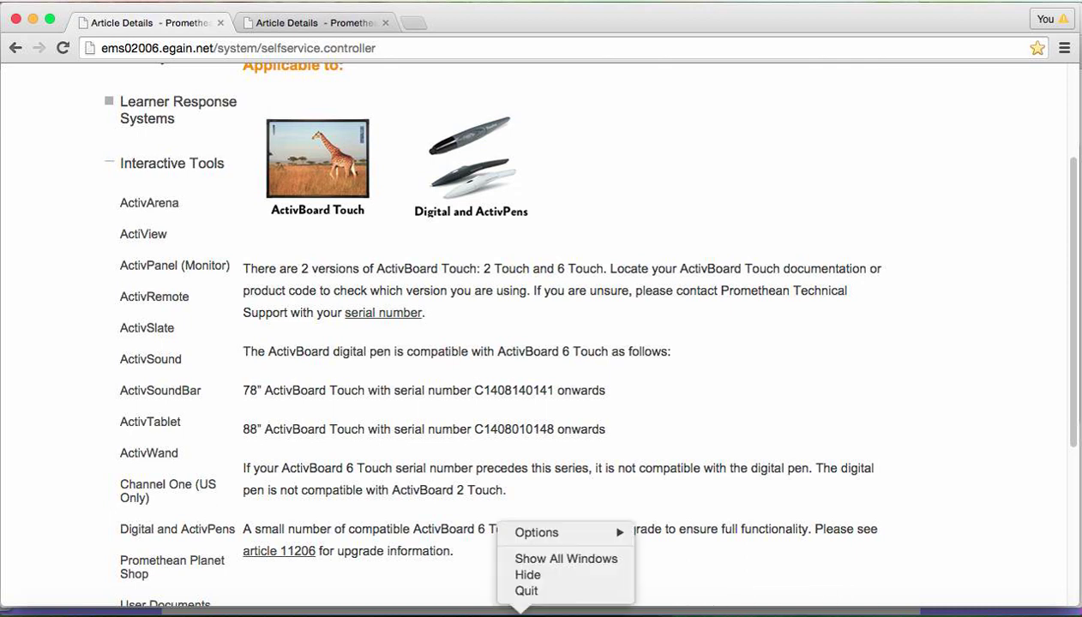
left_click(519, 610)
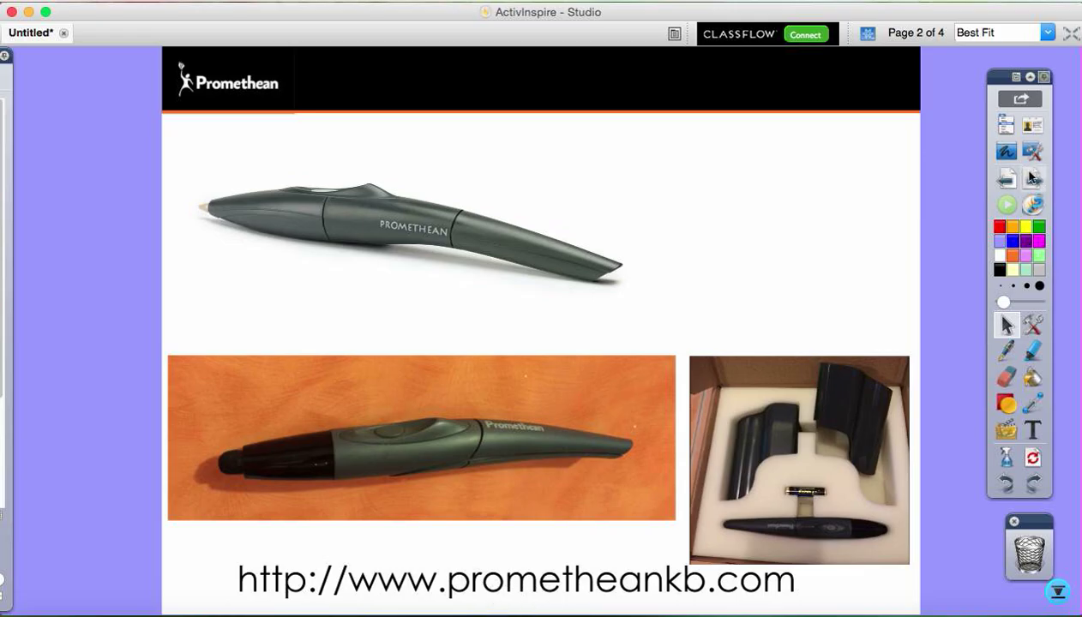
- Go to page 3, reveal the 'Settings are different for Windows & Mac!' note, and shift the toolbox left
left_click(1034, 178)
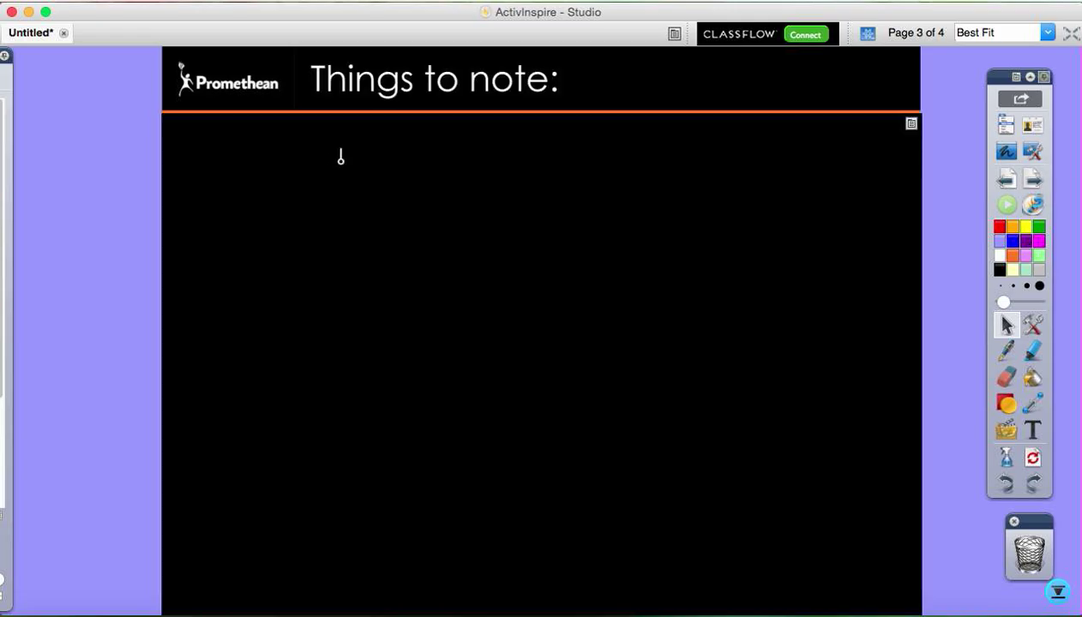
left_click_drag(436, 145, 429, 292)
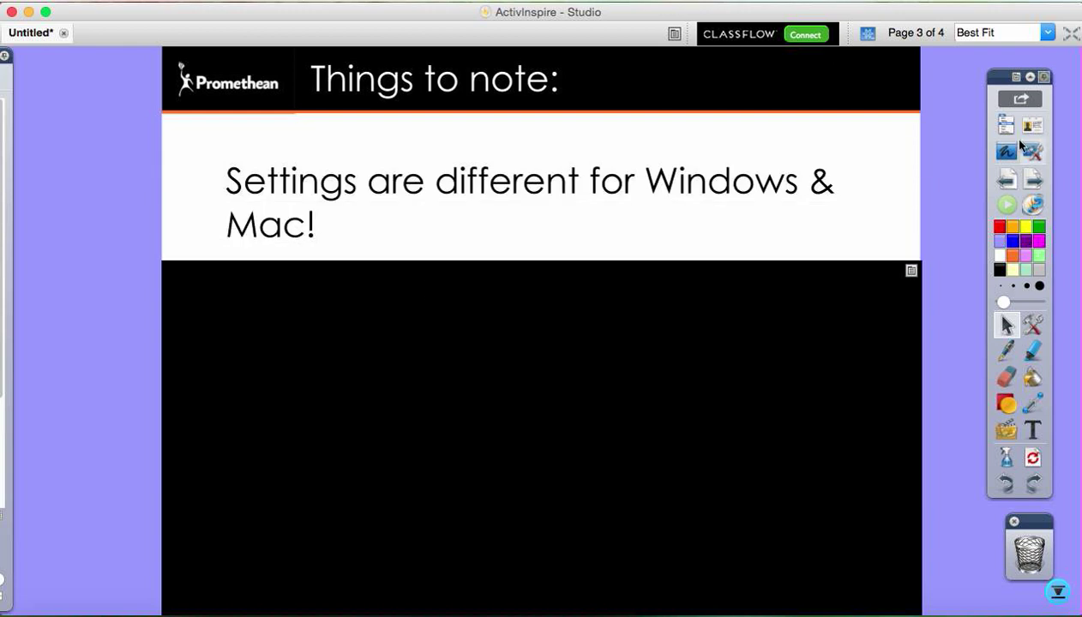
left_click_drag(998, 78, 963, 87)
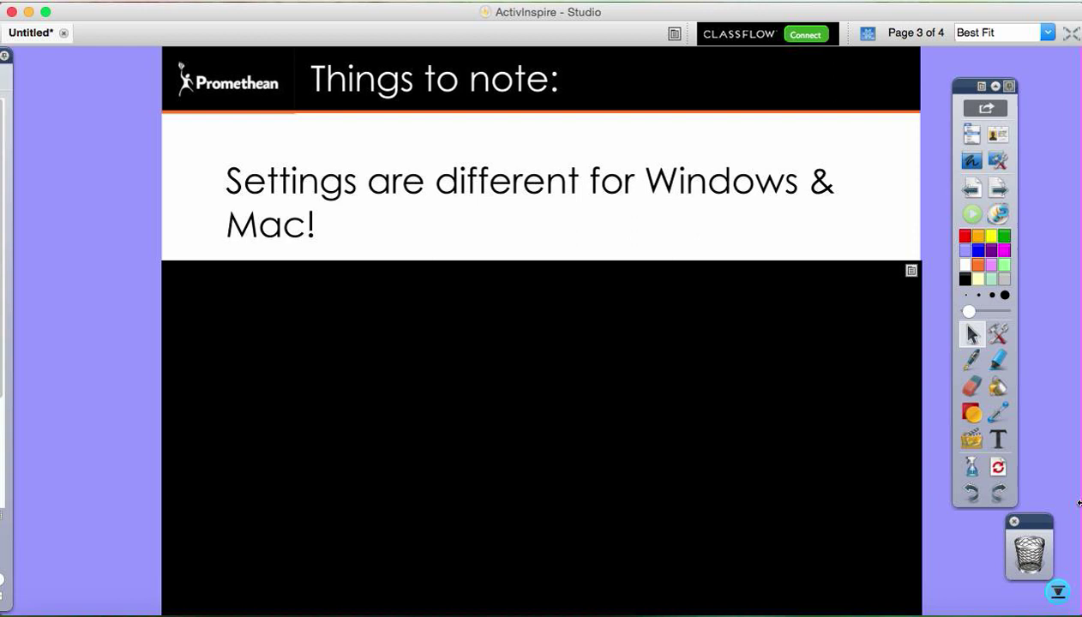
left_click_drag(1030, 519, 1007, 546)
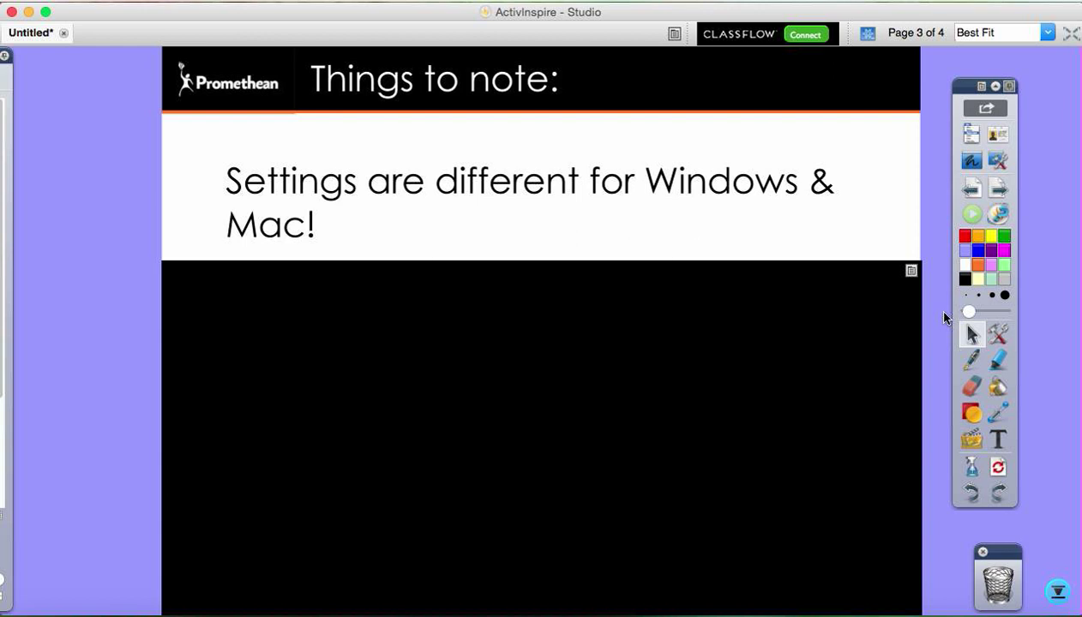
- Open File > Settings to show the Edit Profiles Dual Mode ActivBoards options
left_click(974, 141)
mouse_move(981, 145)
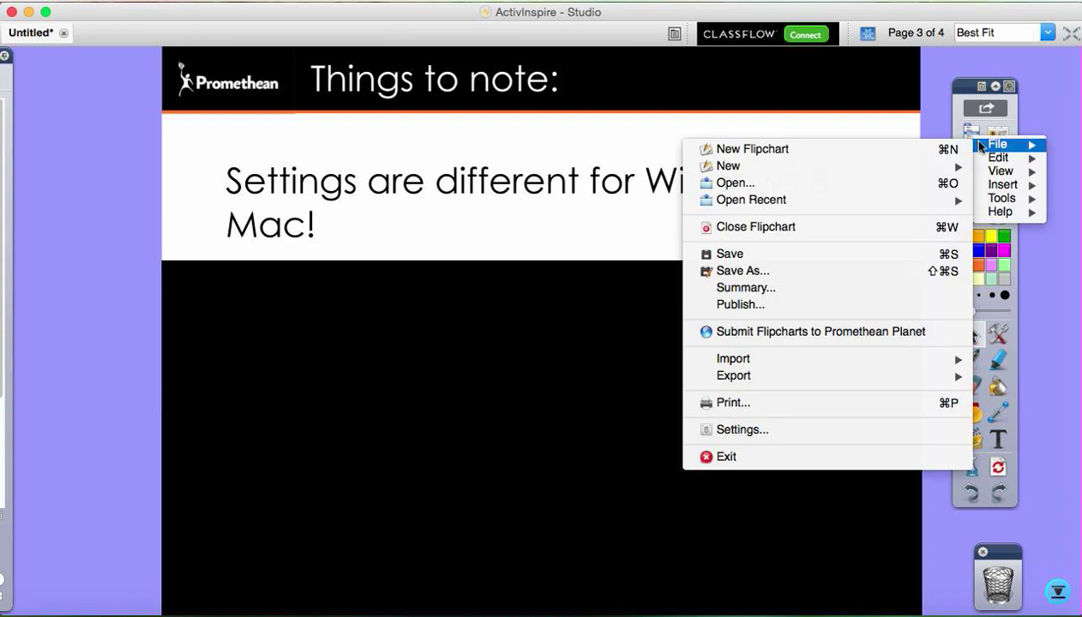
left_click(723, 430)
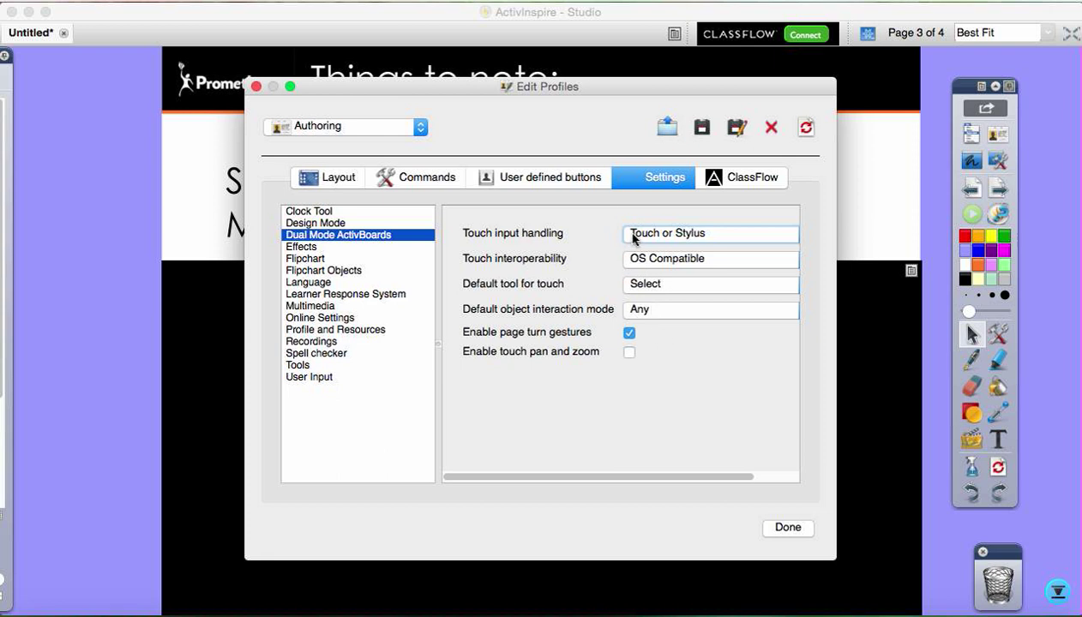
- Change touch input handling from Touch or Stylus to Touch and ActivPen
left_click(696, 240)
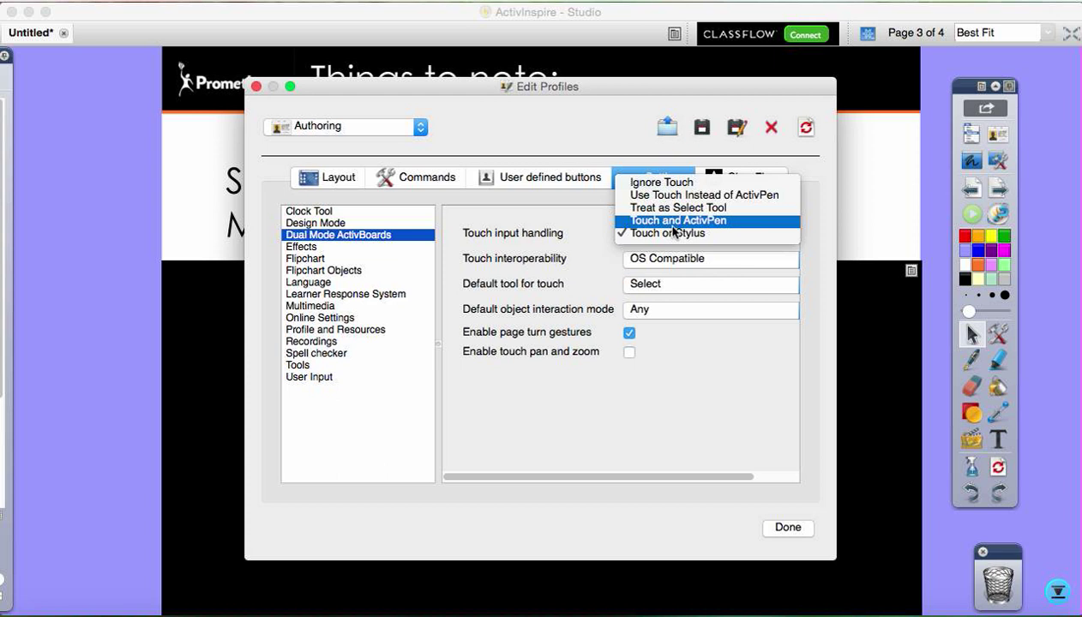
left_click(673, 223)
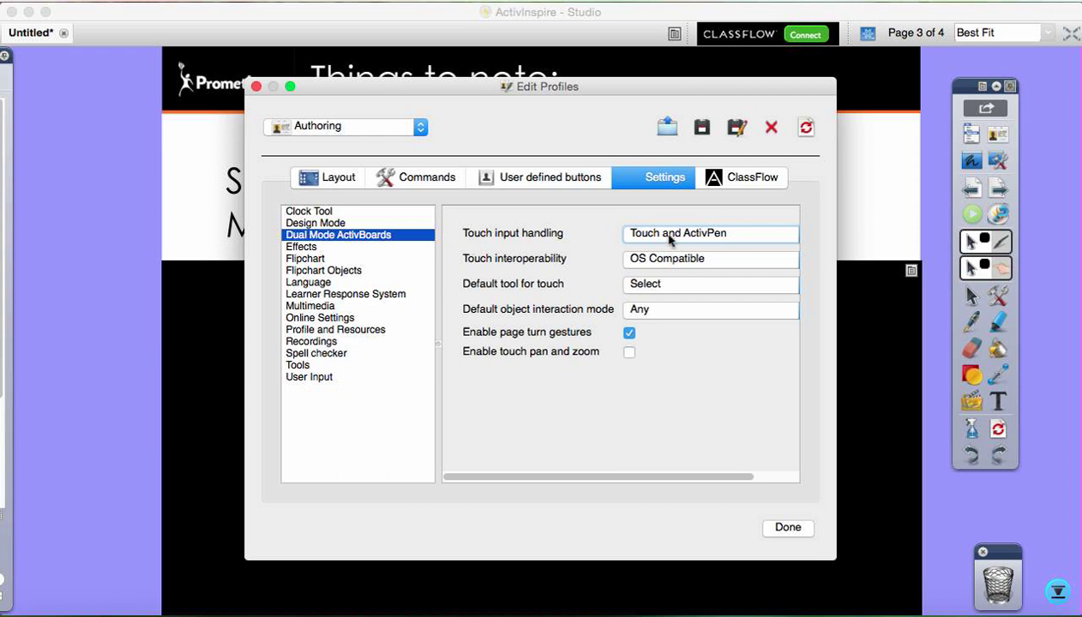
- Set touch interoperability to Default, briefly trying OS Compatible before switching back
left_click(736, 265)
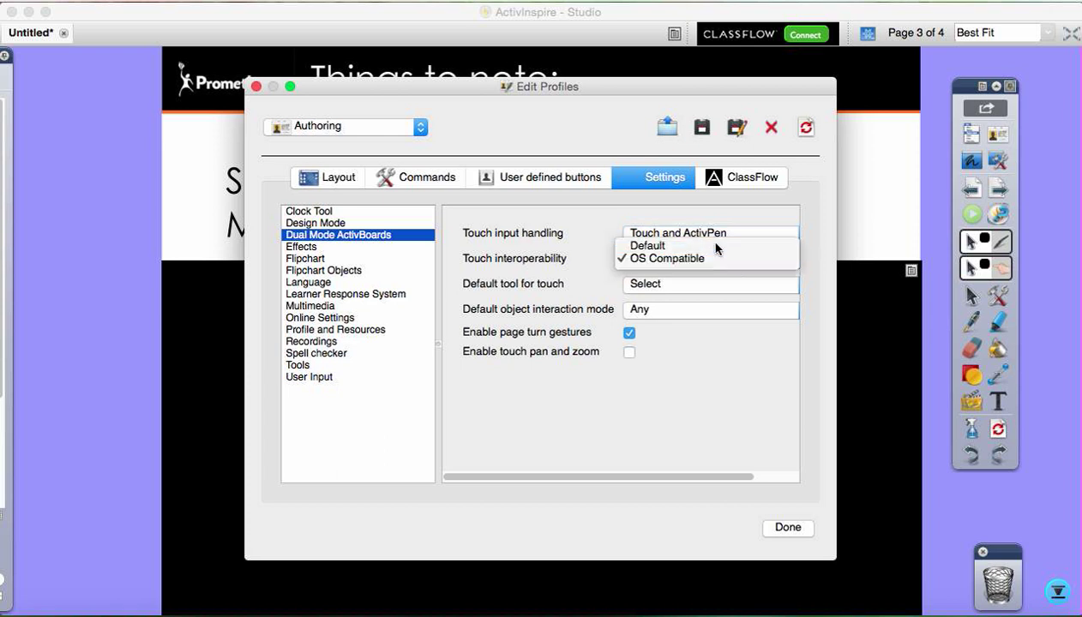
left_click(716, 247)
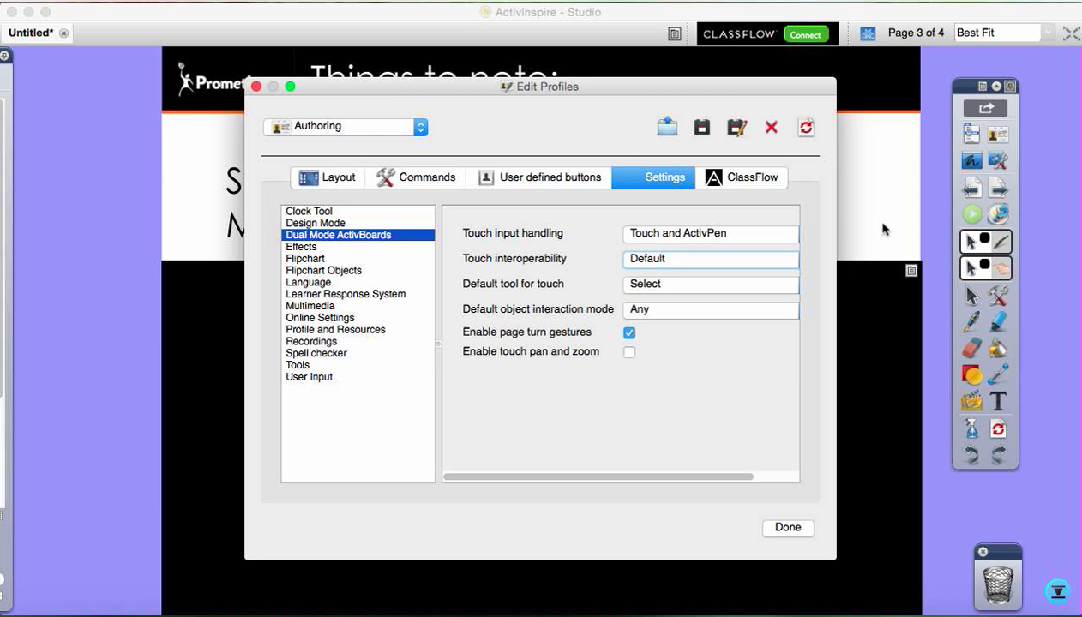
left_click(669, 258)
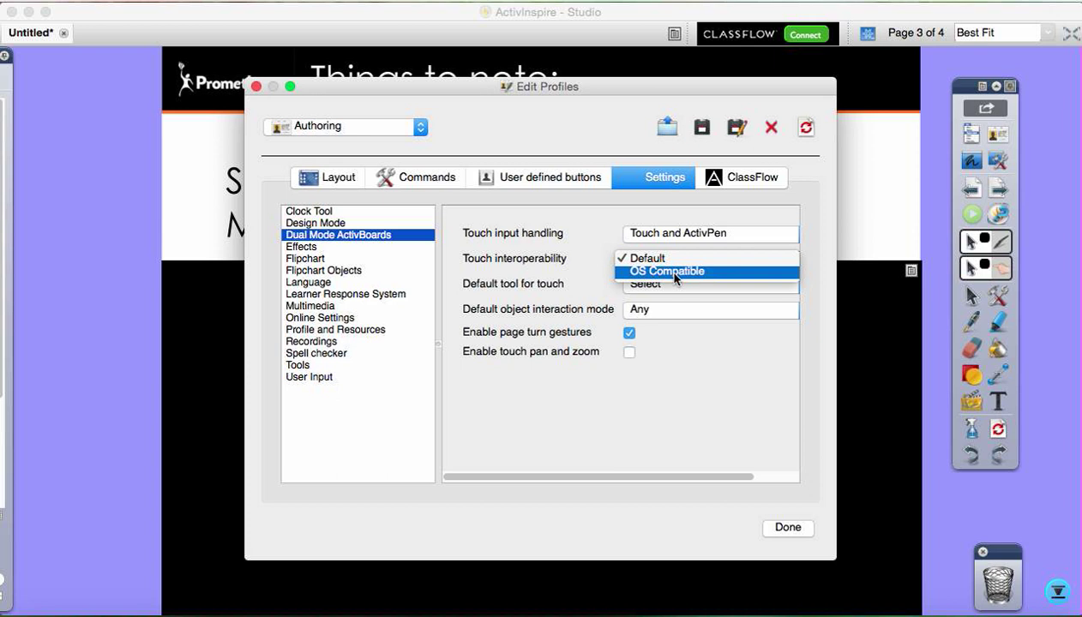
left_click(675, 273)
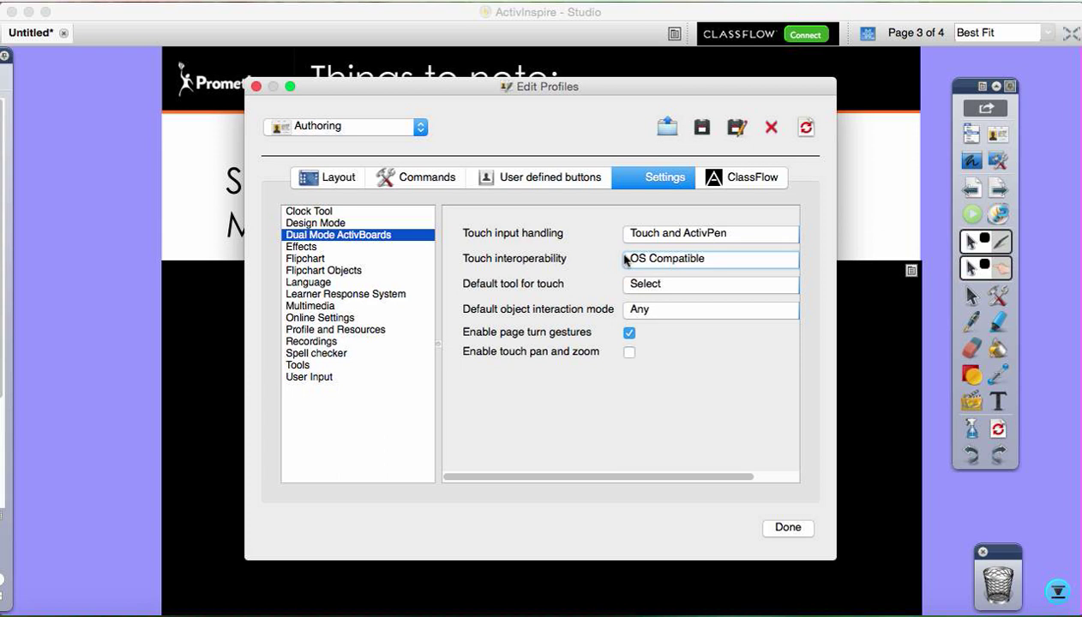
left_click(683, 260)
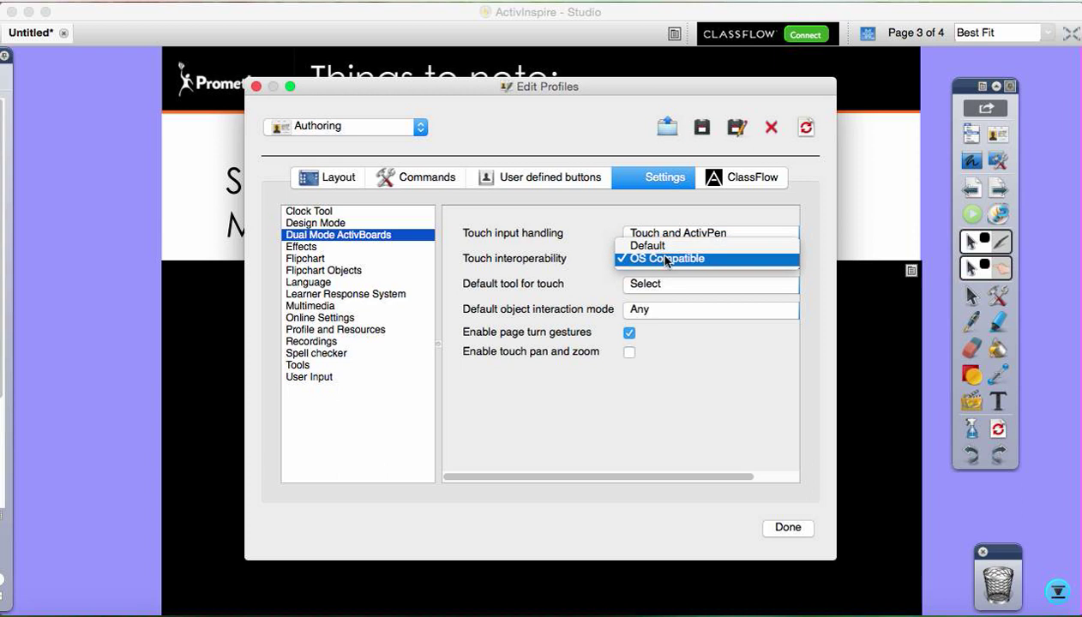
left_click(665, 247)
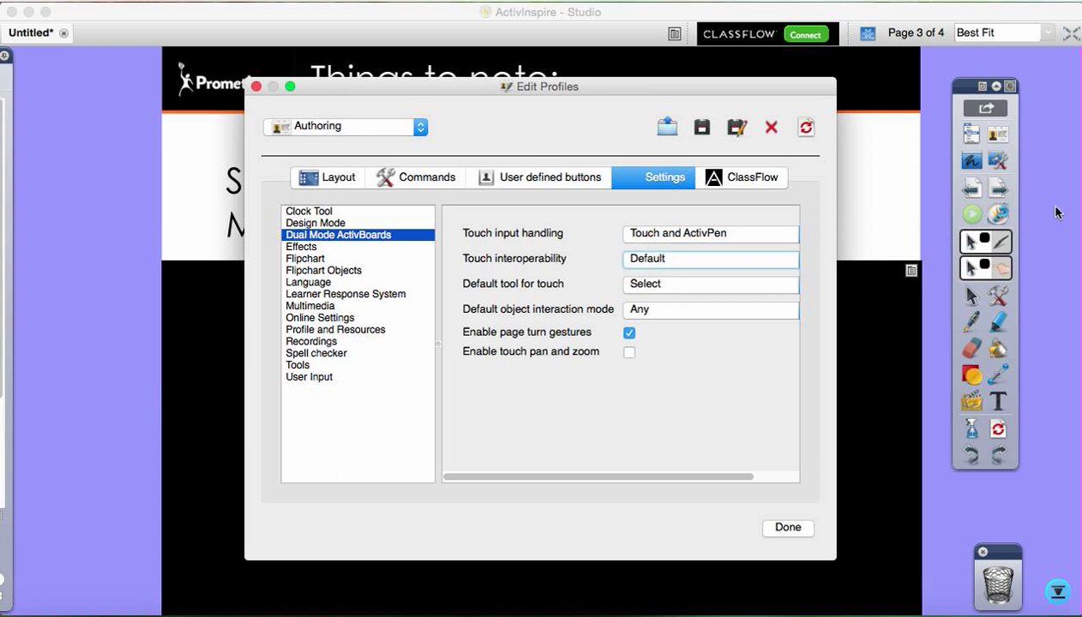
- Close Edit Profiles and lower the Revealer to show the pen-away and pen-holder notes
left_click(799, 531)
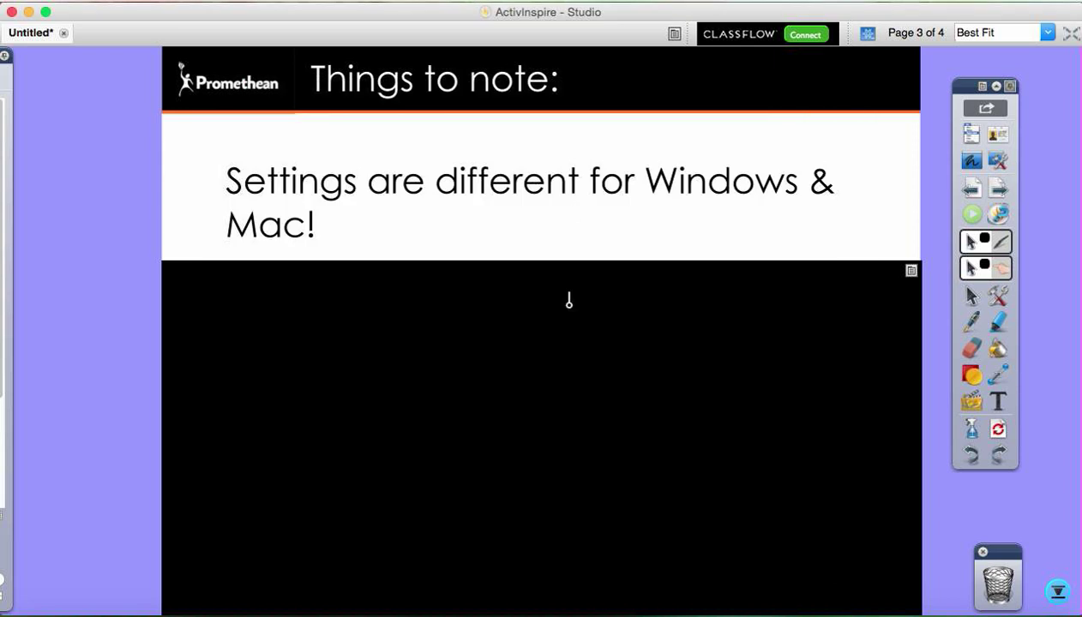
left_click_drag(568, 302, 551, 453)
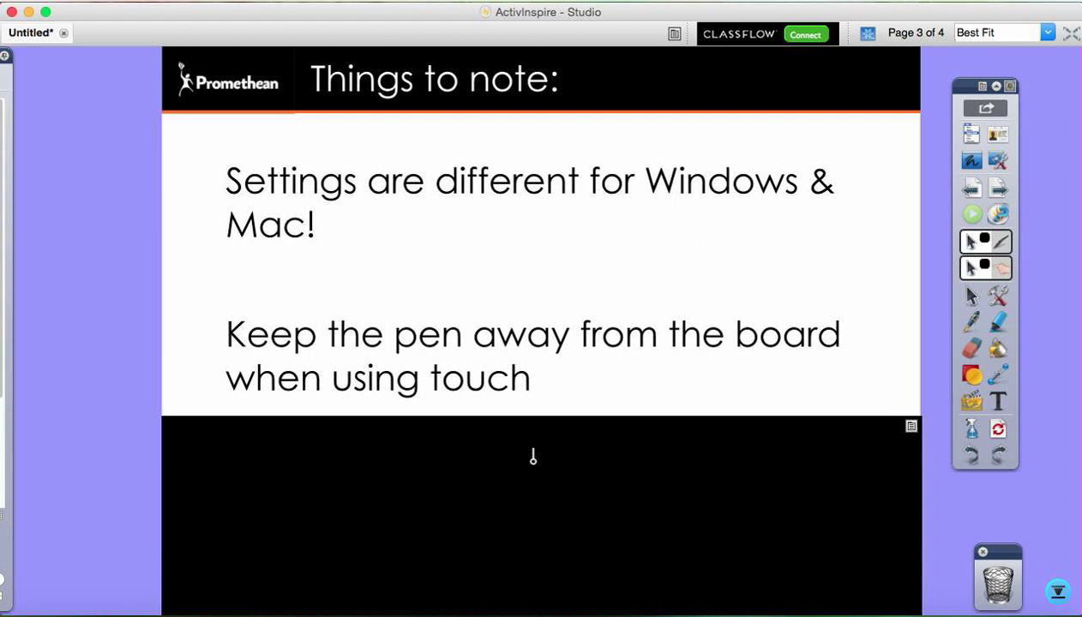
left_click_drag(533, 455, 544, 614)
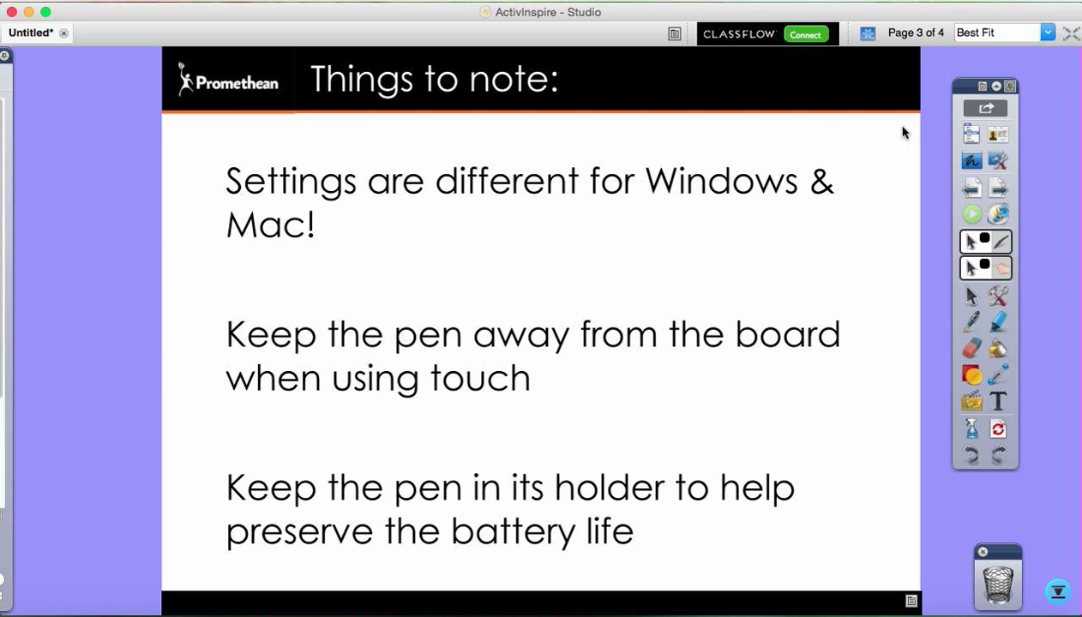
- Highlight "Windows &" in the first note with the yellow highlighter
left_click(995, 325)
mouse_move(831, 180)
left_mouse_down()
mouse_move(701, 172)
mouse_move(894, 205)
mouse_move(730, 230)
mouse_move(863, 272)
mouse_move(853, 279)
left_mouse_up()
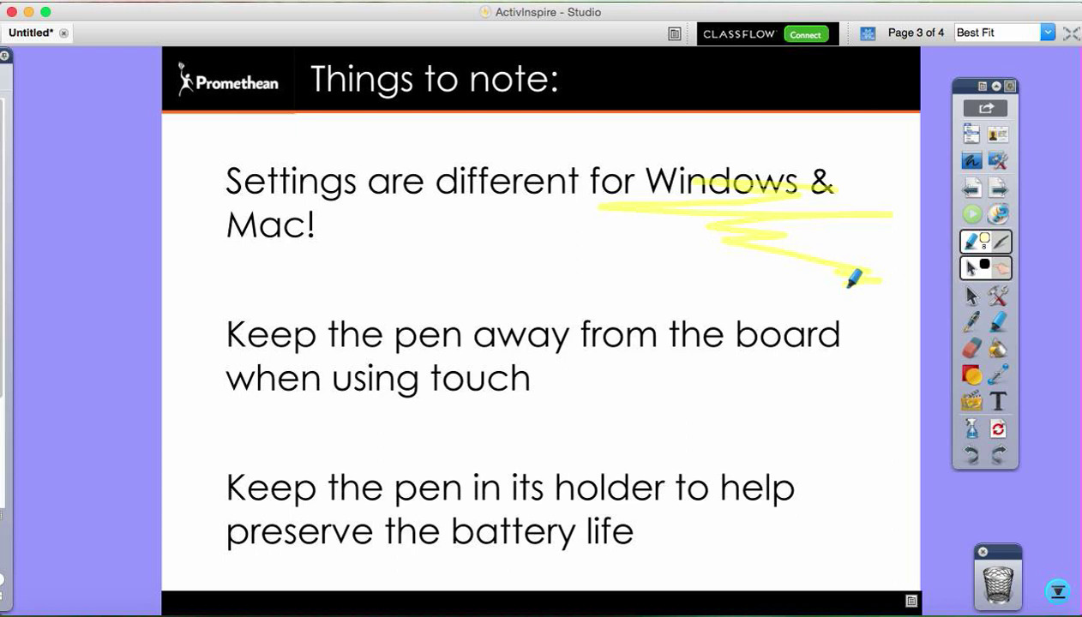